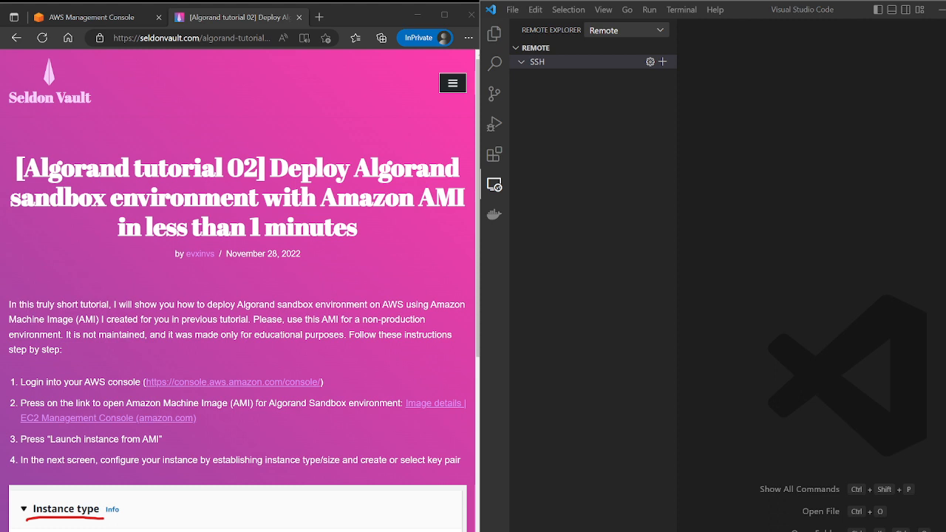
Step: Open the tutorial's image details link for the Algorand Sandbox AMI in a separate browser tab and show it
{"action": "left_click", "coordinate": [95, 17]}
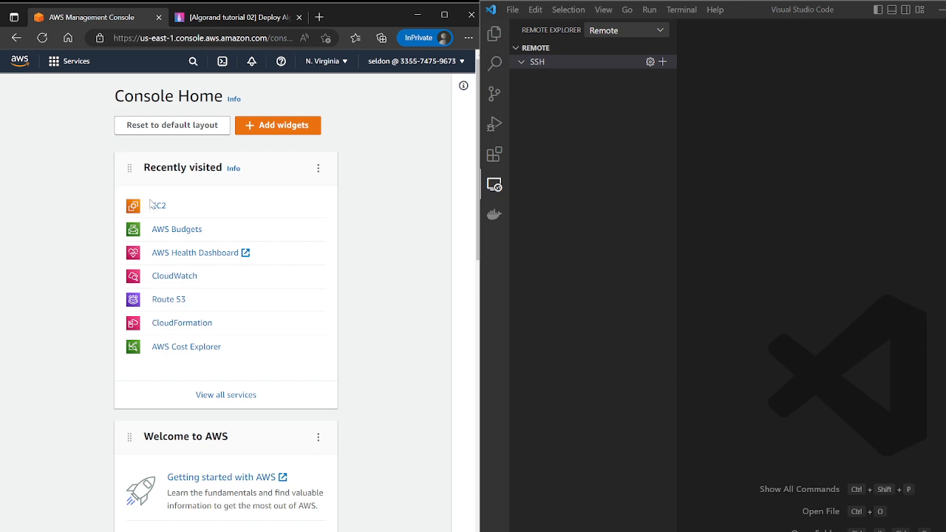
{"action": "left_click", "coordinate": [201, 21]}
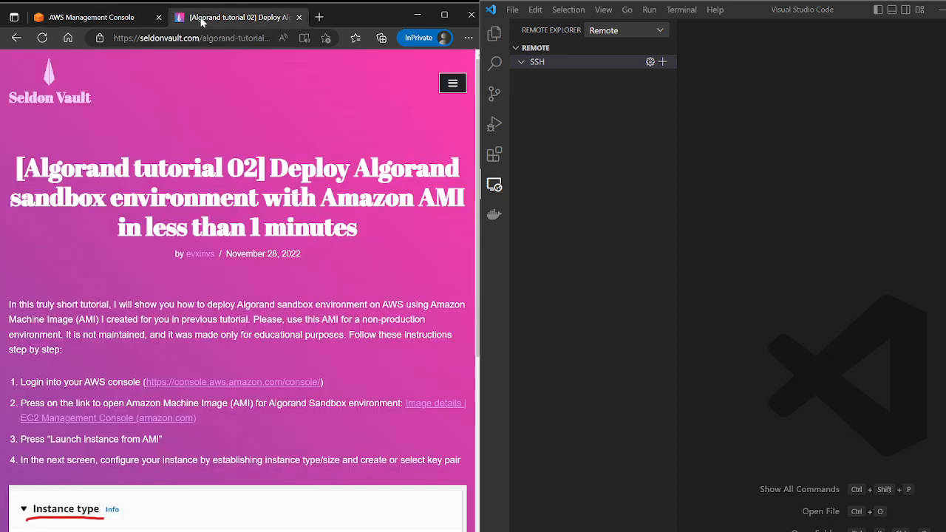
{"action": "left_click", "coordinate": [428, 408]}
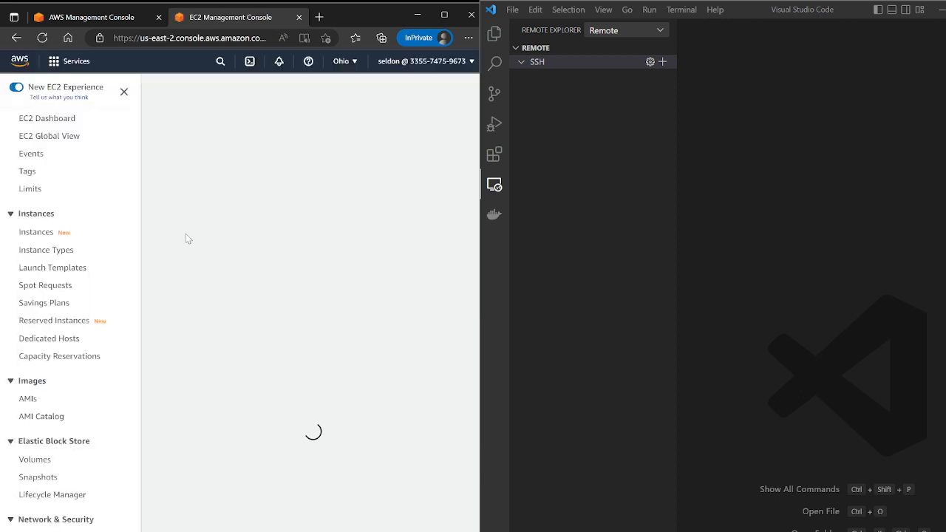
{"action": "left_click", "coordinate": [16, 37]}
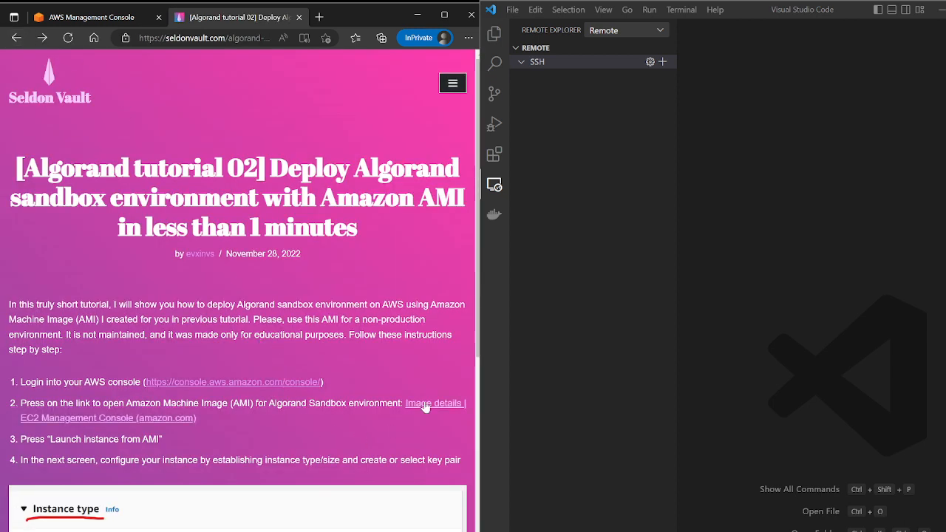
{"action": "middle_click", "coordinate": [465, 409]}
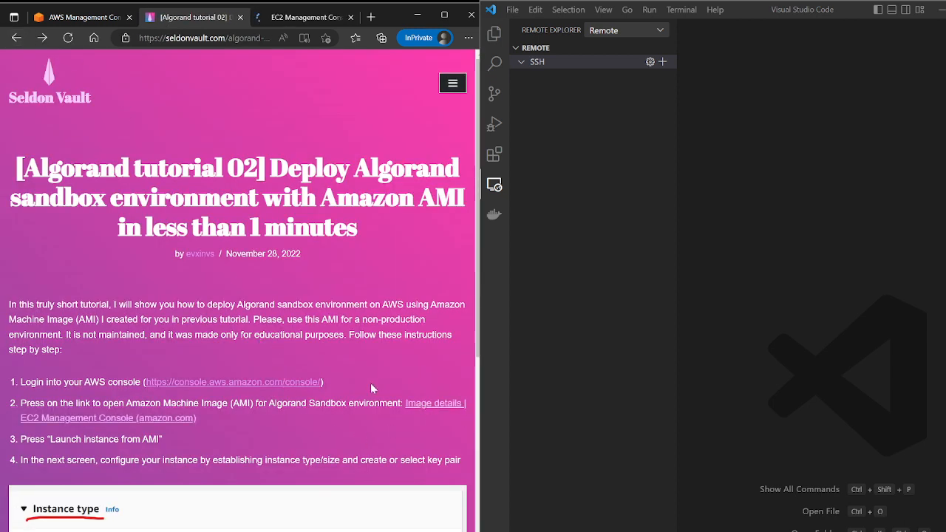
{"action": "left_click", "coordinate": [307, 17]}
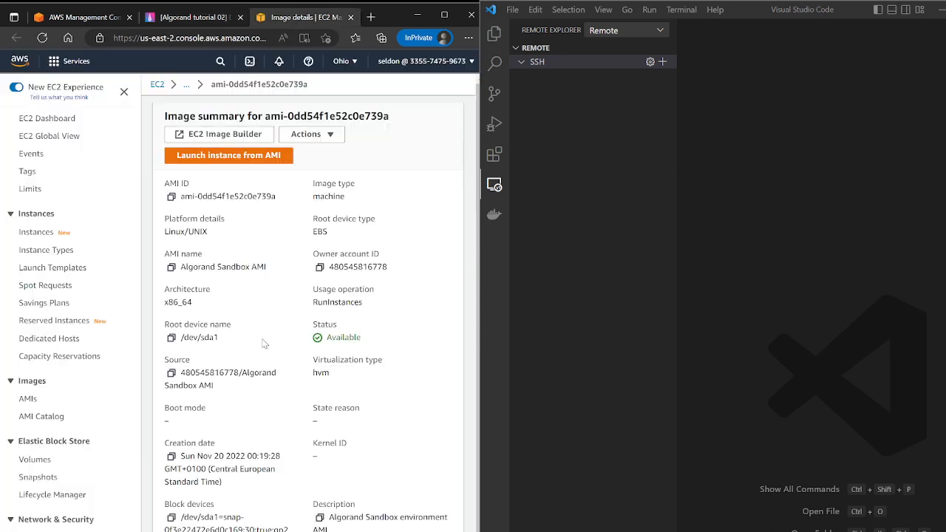
Step: Review the Algorand Sandbox AMI summary and start launching an instance from it
{"action": "scroll", "coordinate": [221, 502], "scroll_direction": "down", "scroll_amount": 3}
{"action": "scroll", "coordinate": [288, 502], "scroll_direction": "up", "scroll_amount": 3}
{"action": "left_click", "coordinate": [246, 162]}
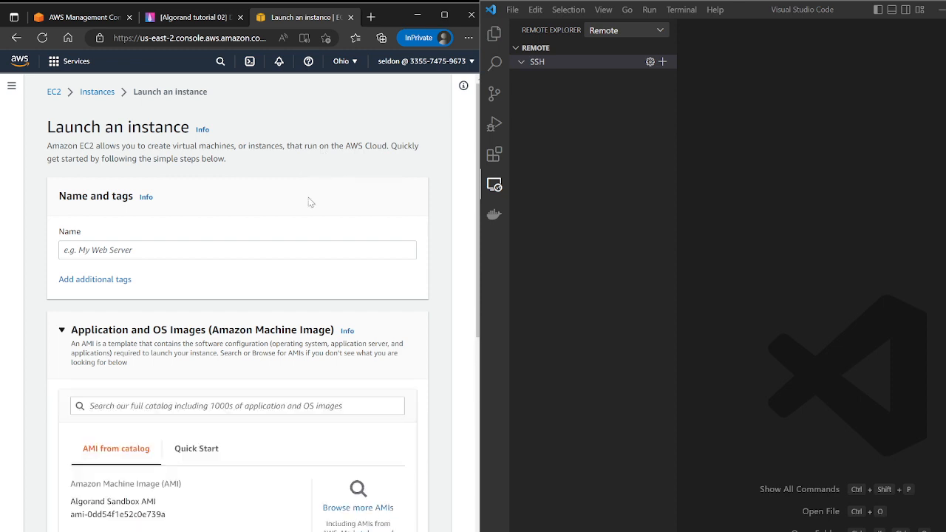
Step: Review the tutorial's instance type, key pair and storage instructions, and compare them with the instance launch form
{"action": "left_click", "coordinate": [196, 17]}
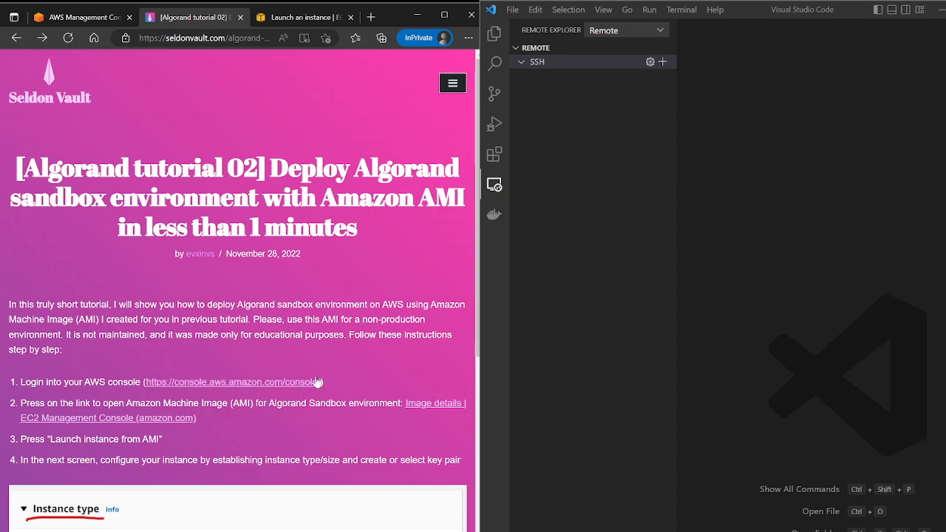
{"action": "scroll", "coordinate": [303, 341], "scroll_direction": "down", "scroll_amount": 6}
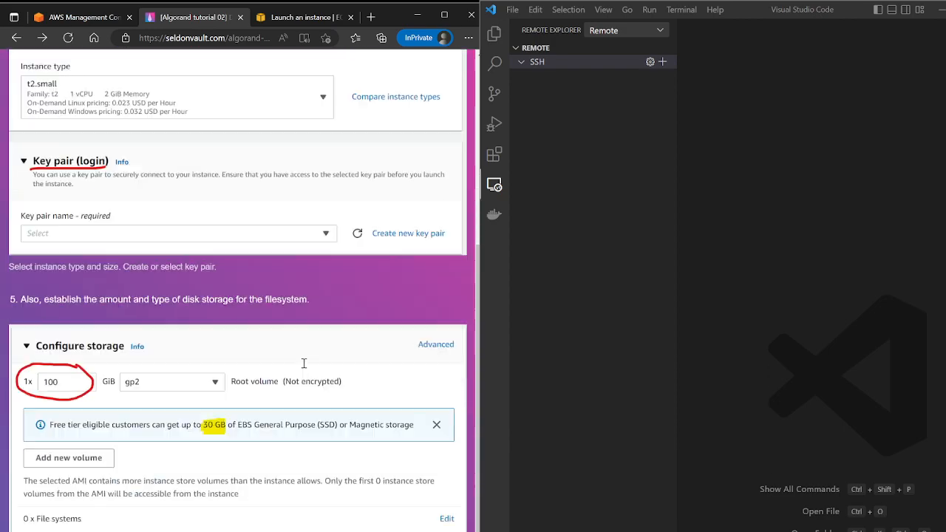
{"action": "scroll", "coordinate": [303, 363], "scroll_direction": "down", "scroll_amount": 3}
{"action": "scroll", "coordinate": [292, 370], "scroll_direction": "up", "scroll_amount": 7}
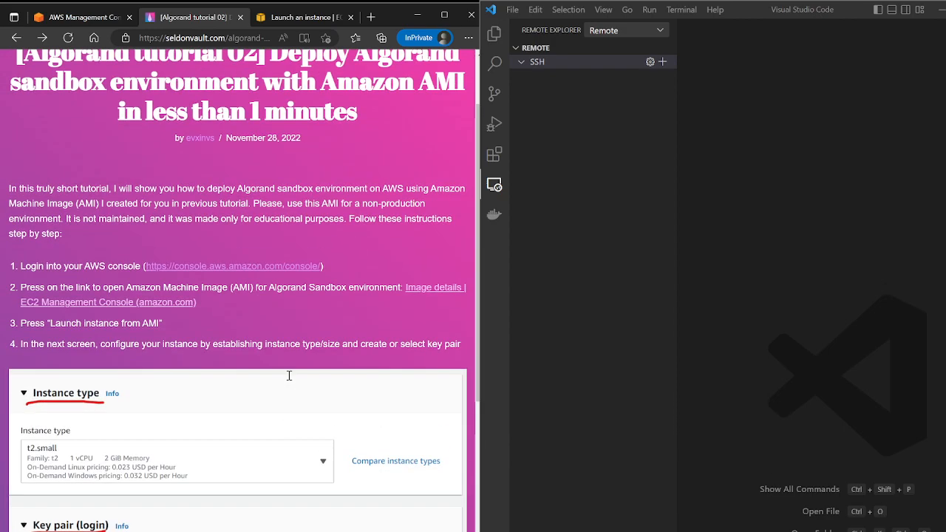
{"action": "scroll", "coordinate": [289, 376], "scroll_direction": "down", "scroll_amount": 6}
{"action": "left_click", "coordinate": [294, 19]}
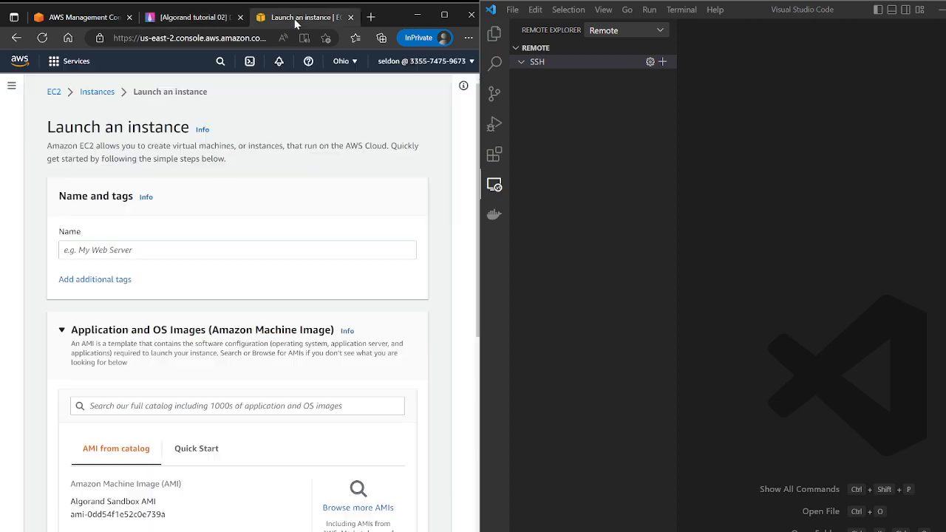
{"action": "scroll", "coordinate": [248, 336], "scroll_direction": "down", "scroll_amount": 3}
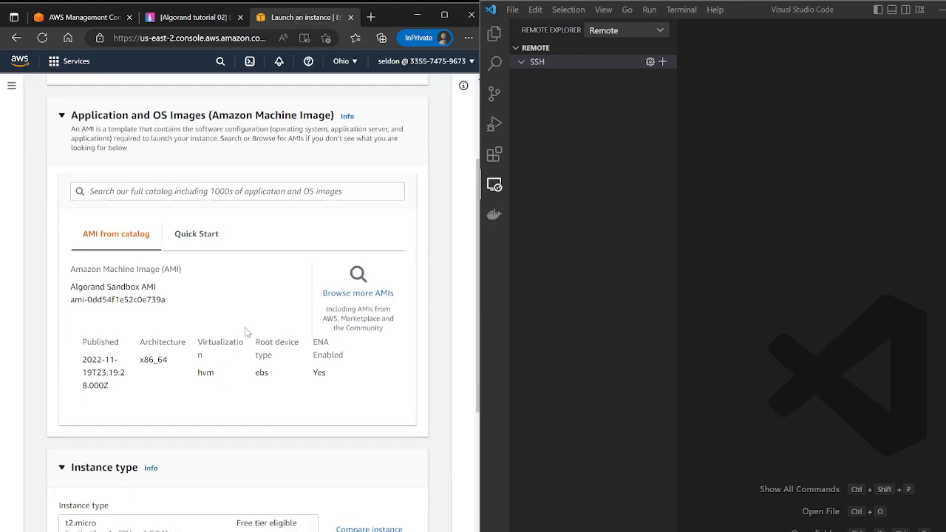
{"action": "scroll", "coordinate": [247, 332], "scroll_direction": "up", "scroll_amount": 3}
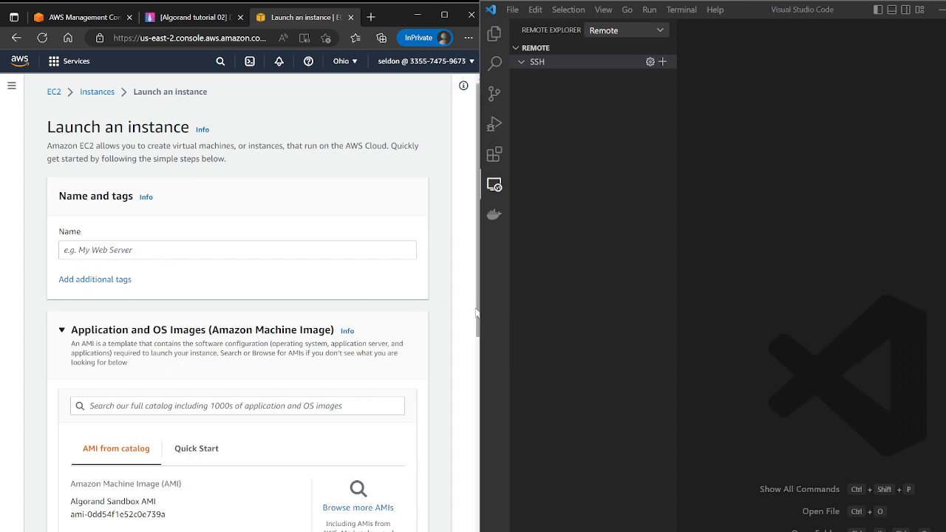
Step: Name the instance algorand-sandbox and check the Amazon Machine Image chosen for it
{"action": "left_click", "coordinate": [104, 246]}
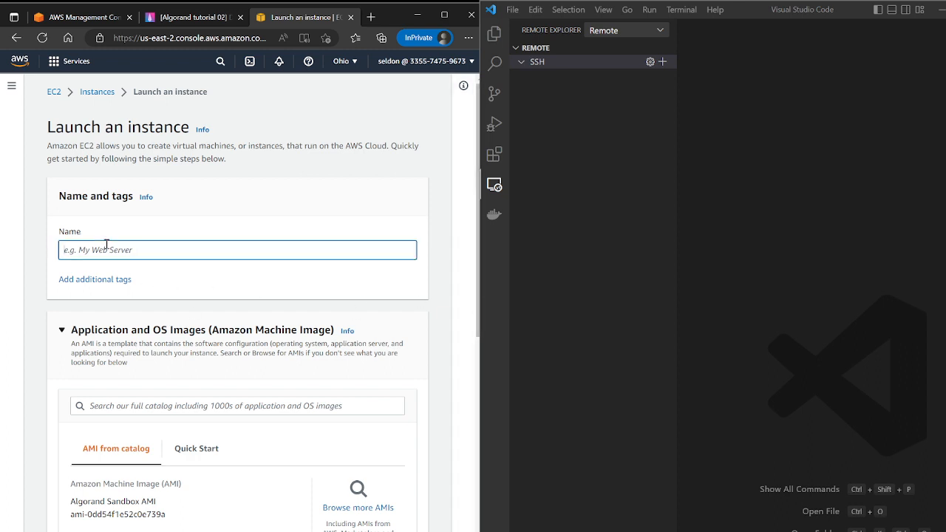
{"action": "type", "text": "algorand-sandbox"}
{"action": "scroll", "coordinate": [173, 397], "scroll_direction": "down", "scroll_amount": 2}
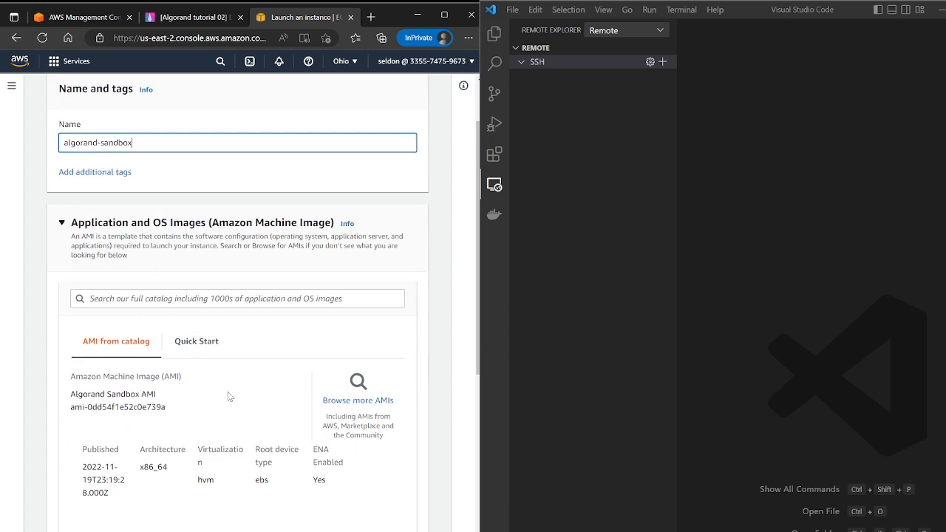
{"action": "scroll", "coordinate": [228, 397], "scroll_direction": "down", "scroll_amount": 3}
{"action": "scroll", "coordinate": [261, 343], "scroll_direction": "up", "scroll_amount": 2}
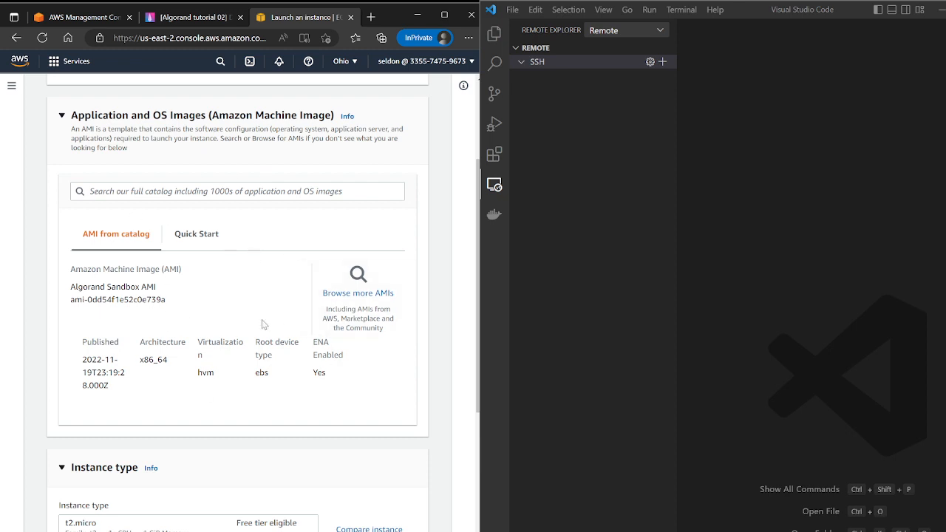
{"action": "left_click_drag", "start_coordinate": [88, 288], "coordinate": [142, 299]}
{"action": "left_click", "coordinate": [142, 299]}
Step: Set the instance type to t2.medium and select the seldon key pair for login
{"action": "scroll", "coordinate": [223, 385], "scroll_direction": "down", "scroll_amount": 2}
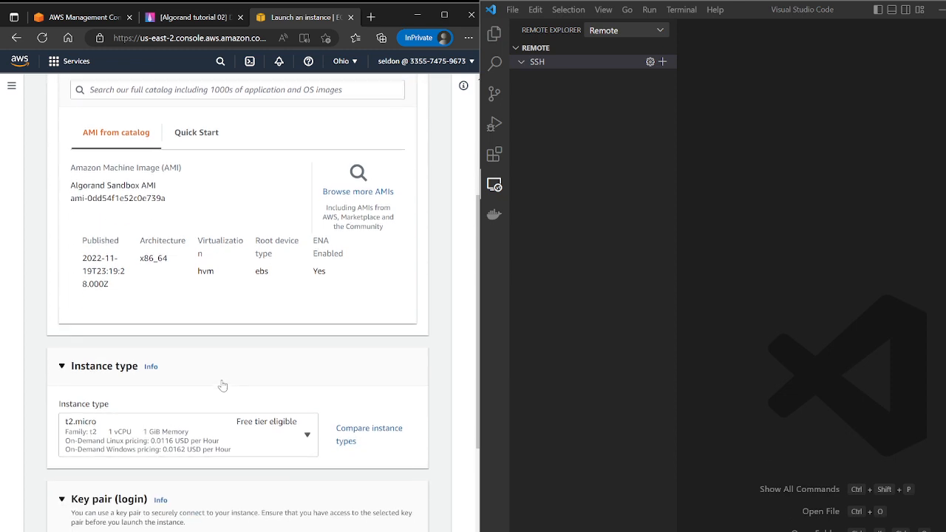
{"action": "scroll", "coordinate": [222, 385], "scroll_direction": "down", "scroll_amount": 2}
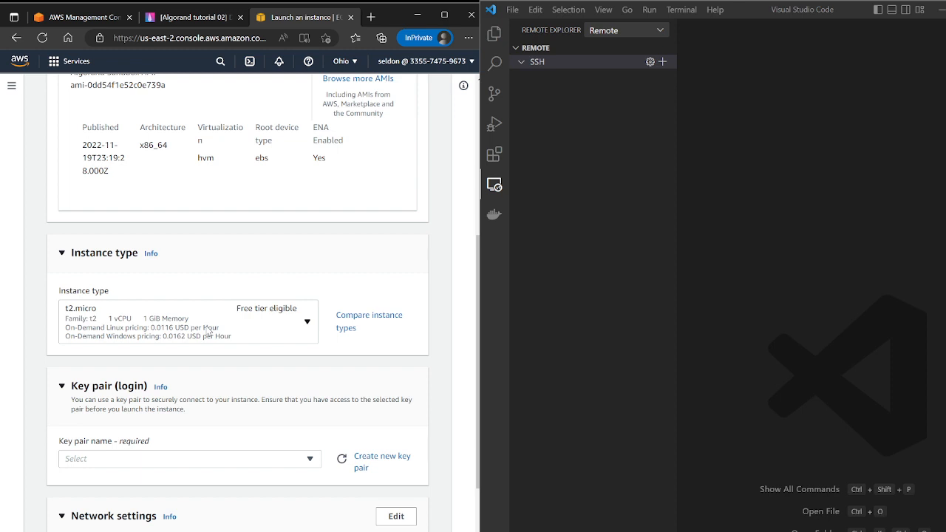
{"action": "left_click", "coordinate": [305, 323]}
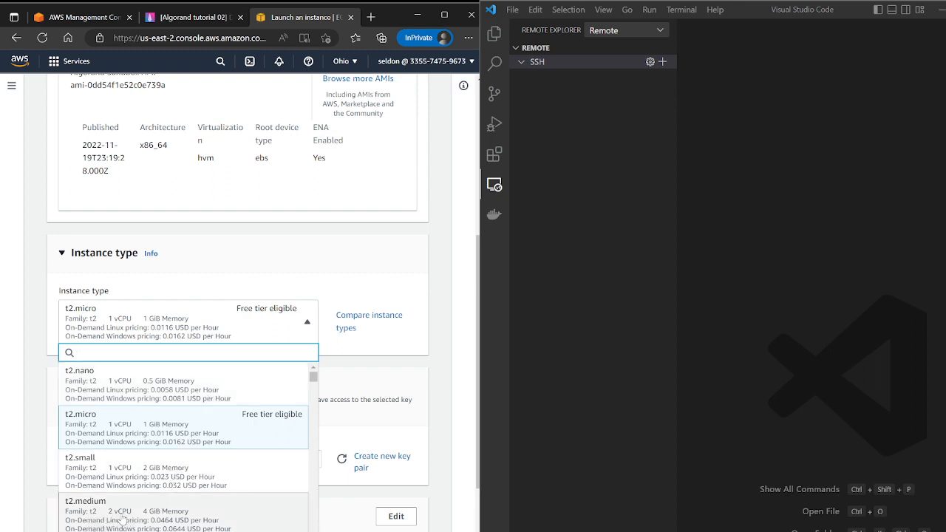
{"action": "left_click", "coordinate": [169, 519]}
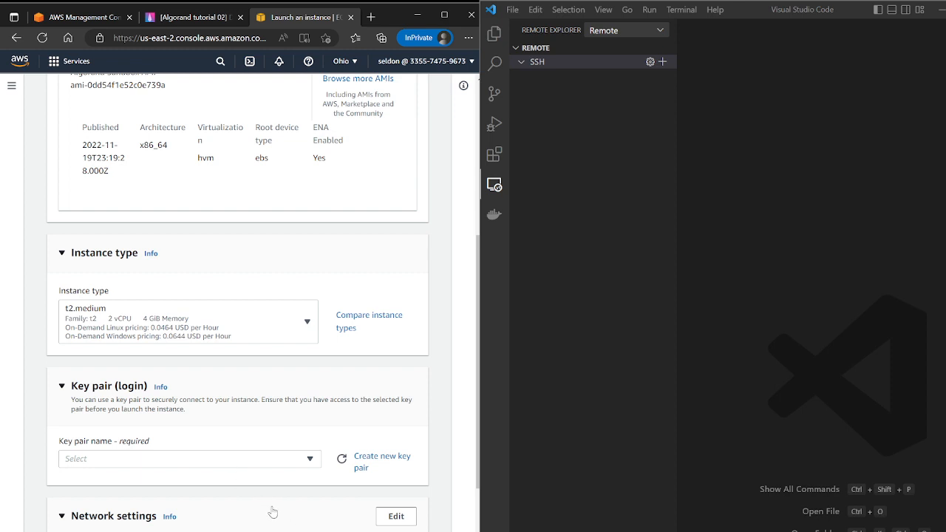
{"action": "left_click", "coordinate": [309, 462]}
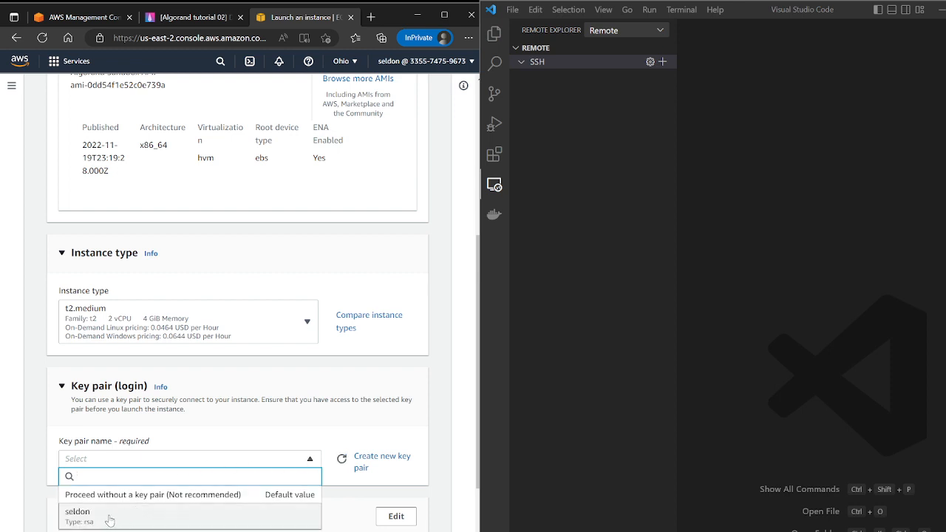
{"action": "left_click", "coordinate": [109, 519]}
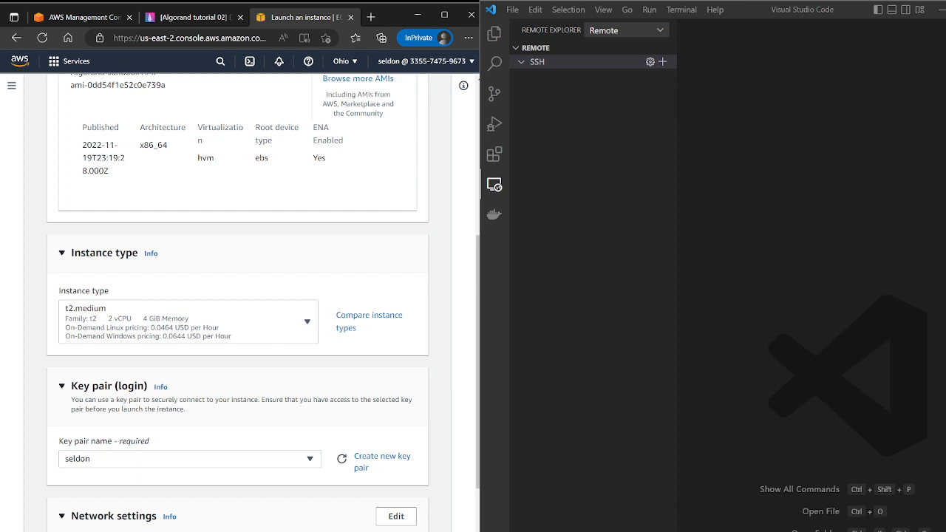
Step: Set the root volume size to 80 GiB in the instance's storage configuration
{"action": "left_click_drag", "start_coordinate": [479, 465], "coordinate": [478, 509]}
{"action": "left_click_drag", "start_coordinate": [478, 422], "coordinate": [478, 528]}
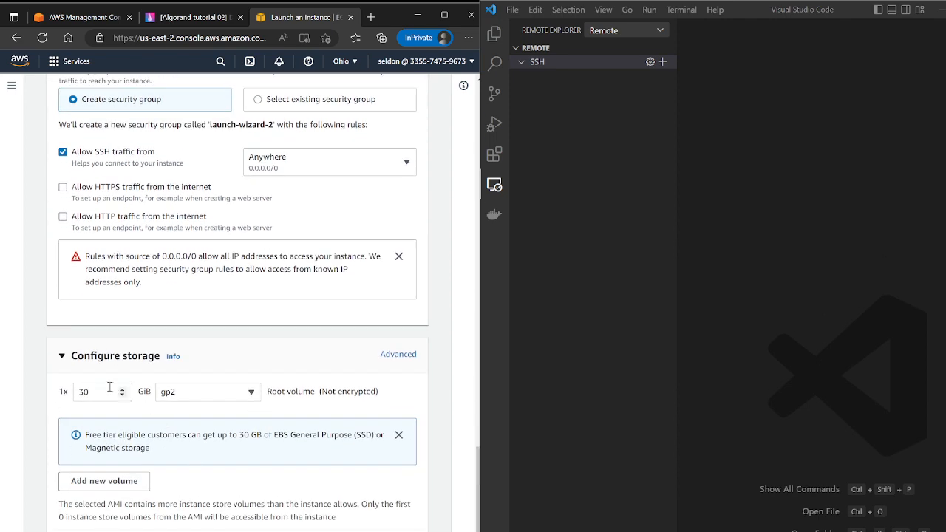
{"action": "left_click_drag", "start_coordinate": [101, 390], "coordinate": [34, 397]}
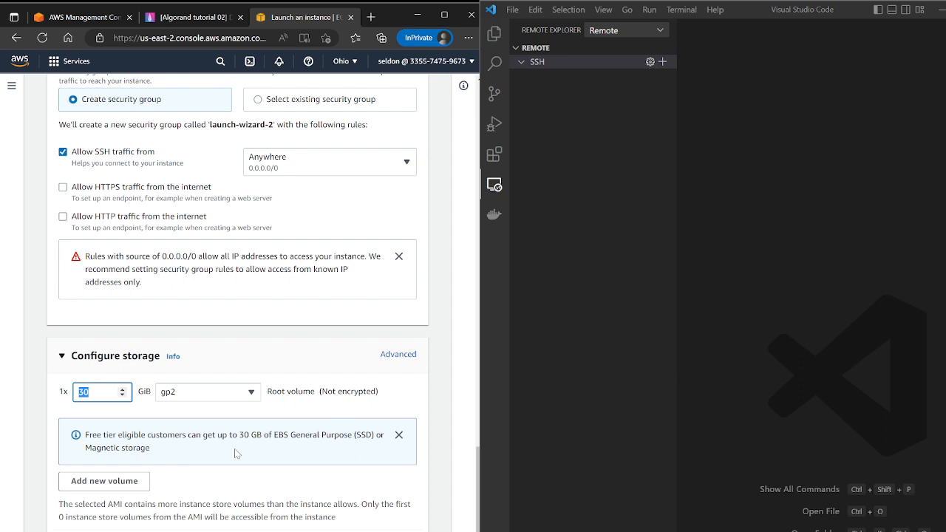
{"action": "type", "text": "80"}
{"action": "left_click", "coordinate": [240, 358]}
{"action": "left_click", "coordinate": [240, 359]}
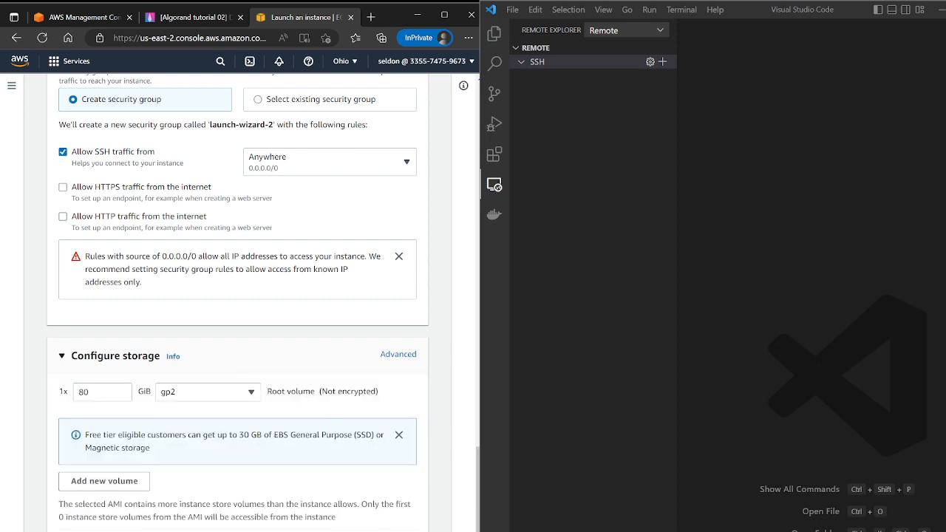
Step: Launch the instance and open its SSH client connection instructions
{"action": "scroll", "coordinate": [237, 303], "scroll_direction": "down", "scroll_amount": 3}
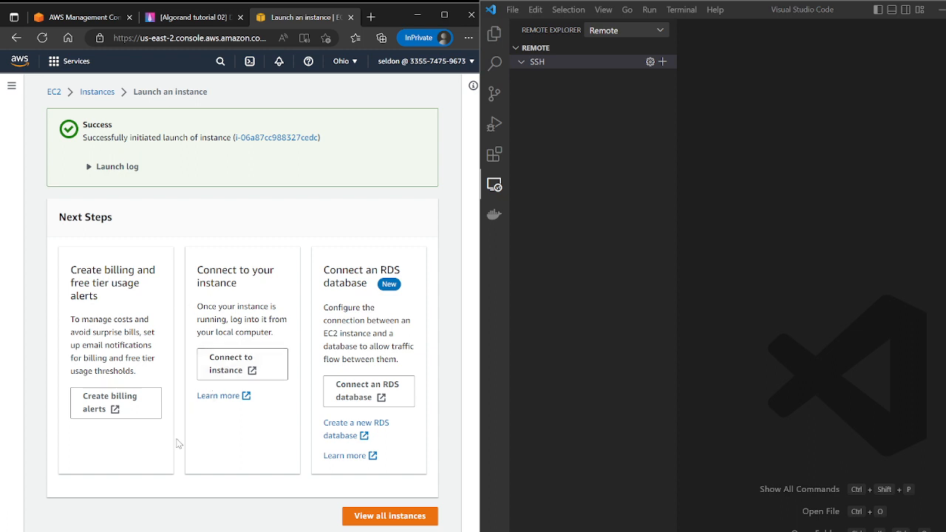
{"action": "left_click", "coordinate": [227, 374]}
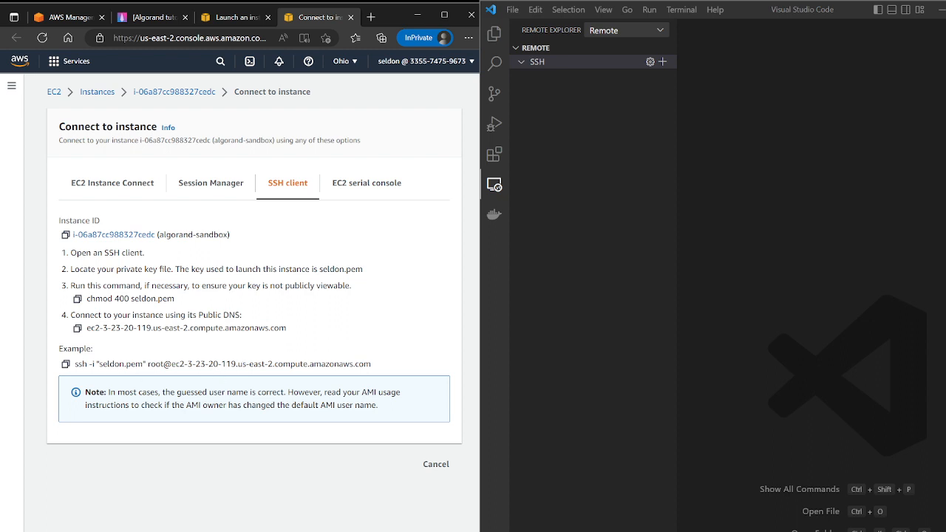
Step: Copy the example SSH command for the instance and paste it as a new SSH remote connection in Visual Studio Code
{"action": "left_click", "coordinate": [760, 15]}
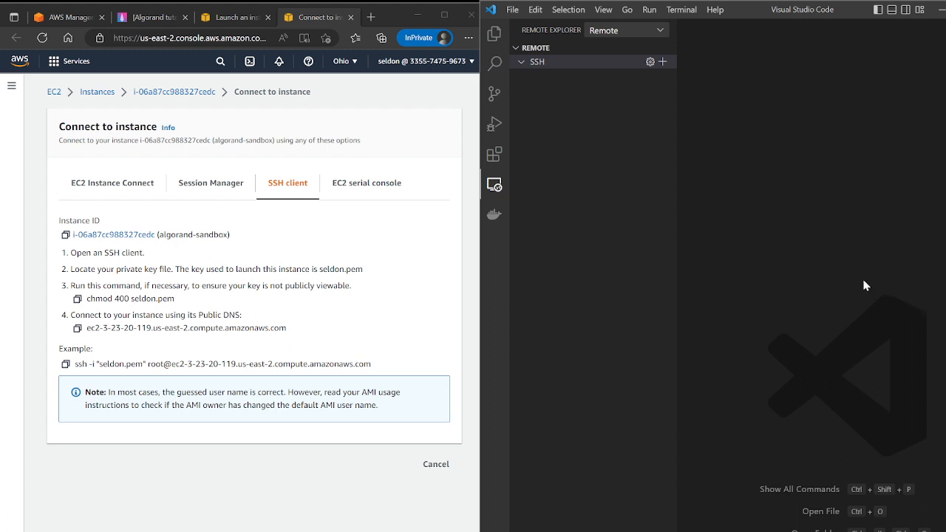
{"action": "left_click", "coordinate": [178, 521]}
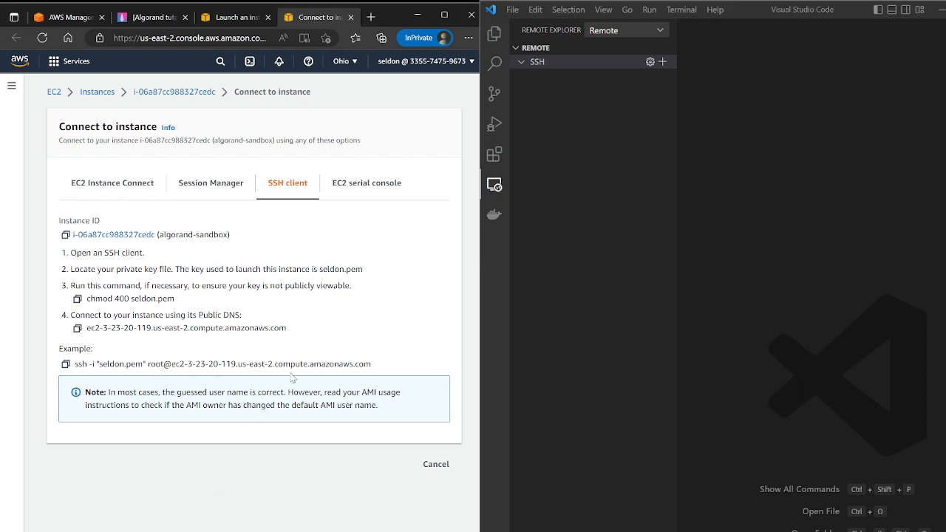
{"action": "left_click", "coordinate": [65, 364]}
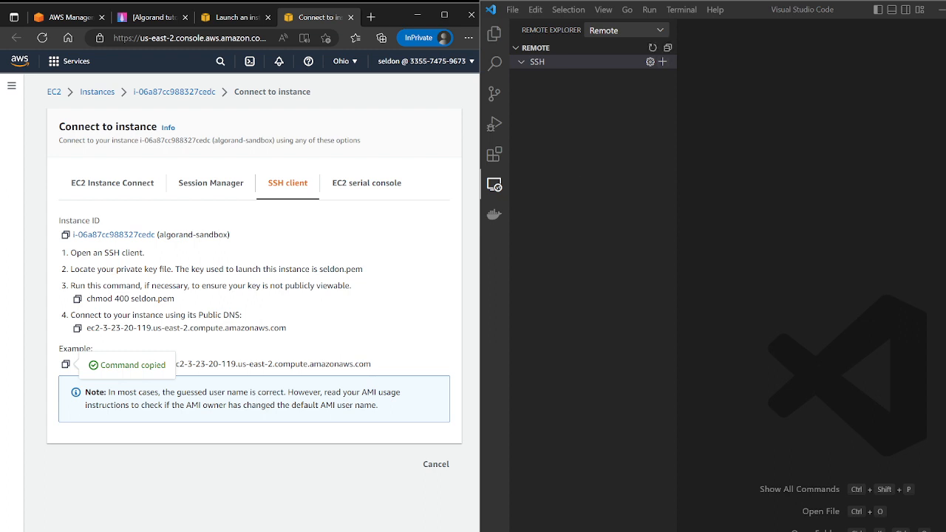
{"action": "left_click", "coordinate": [662, 62]}
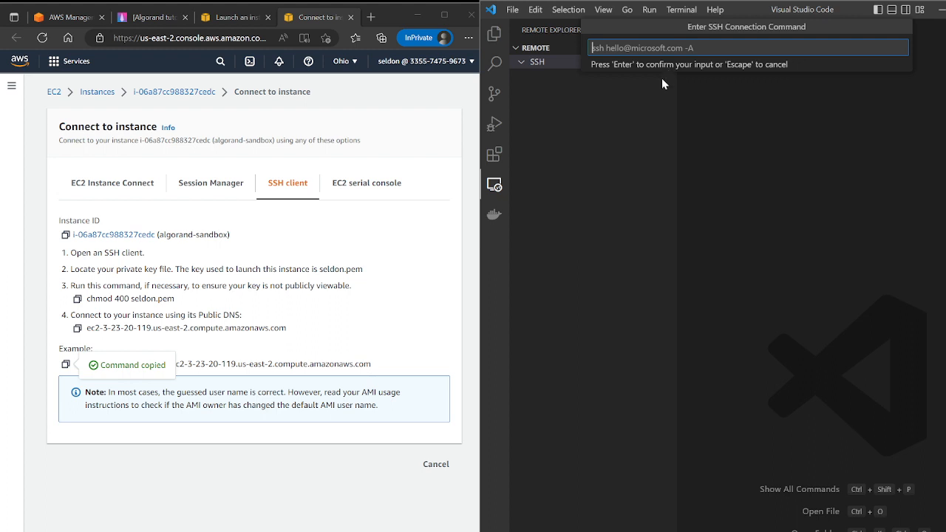
{"action": "key", "text": "ctrl+v"}
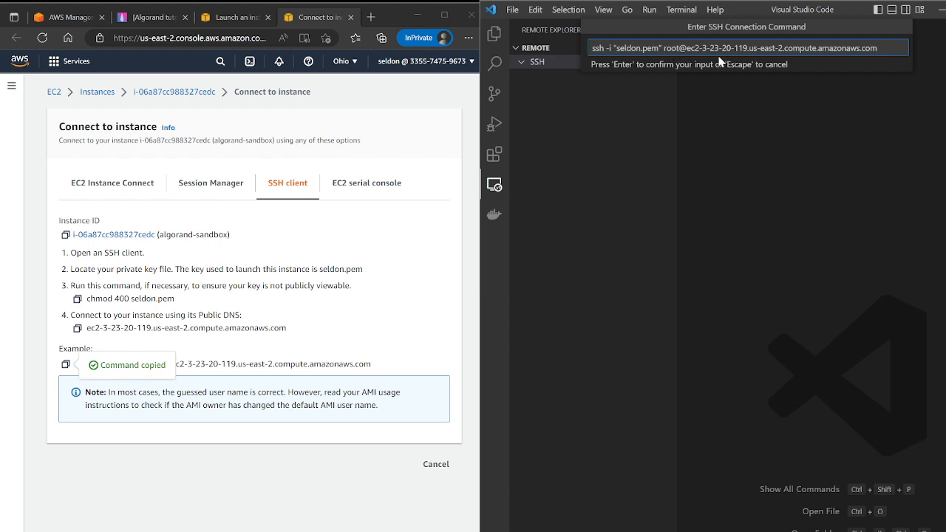
Step: Replace the user name root with ubuntu in the SSH connection command
{"action": "key", "text": "BackSpace"}
{"action": "key", "text": "BackSpace"}
{"action": "key", "text": "BackSpace"}
{"action": "key", "text": "BackSpace"}
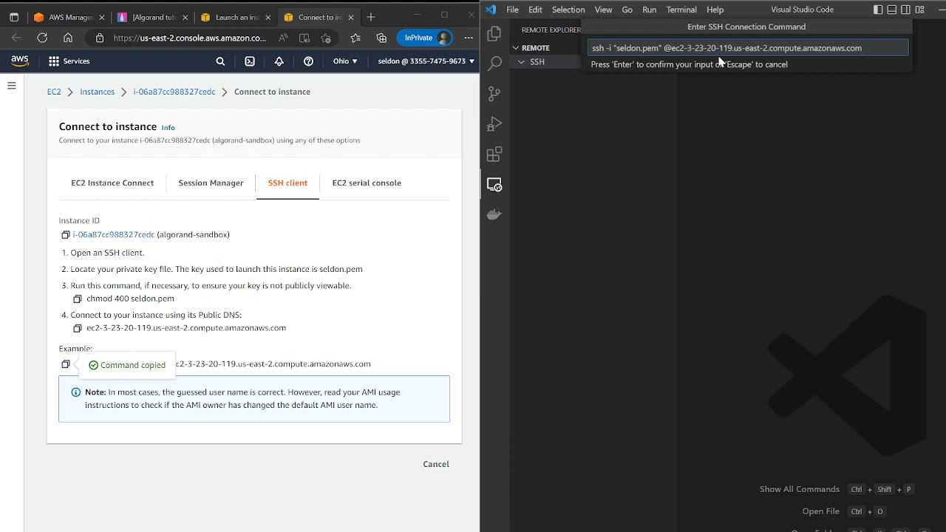
{"action": "type", "text": "ubuntu"}
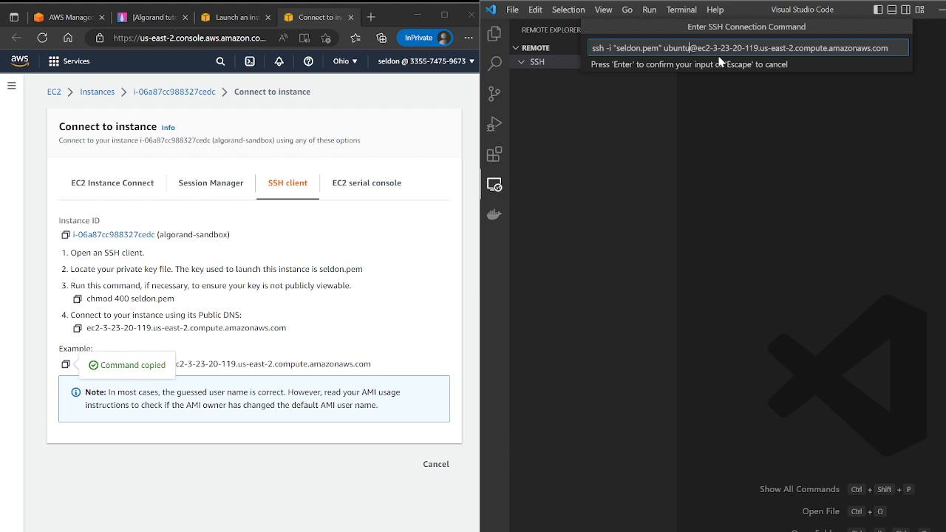
Step: Change the key file path in the SSH command to ./.ssh/seldon.pem
{"action": "left_click", "coordinate": [616, 49]}
{"action": "type", "text": "./"}
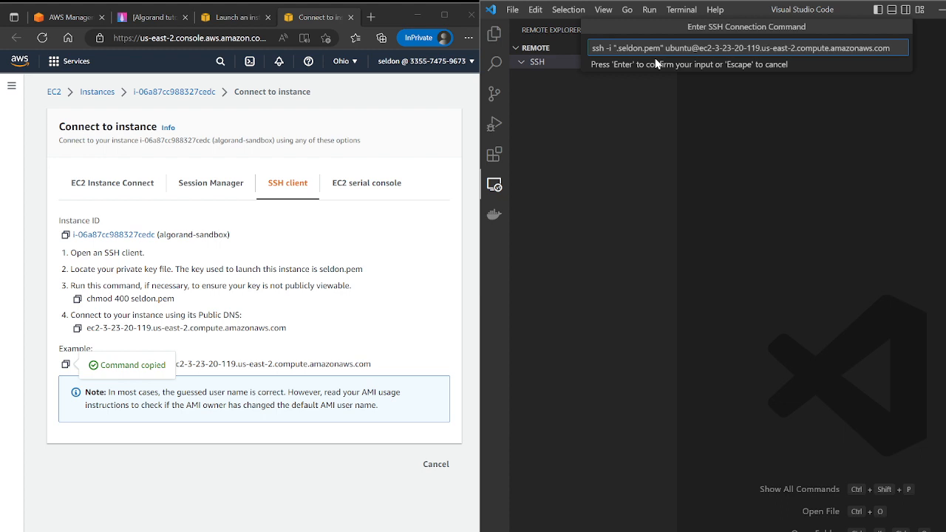
{"action": "type", "text": ".ss"}
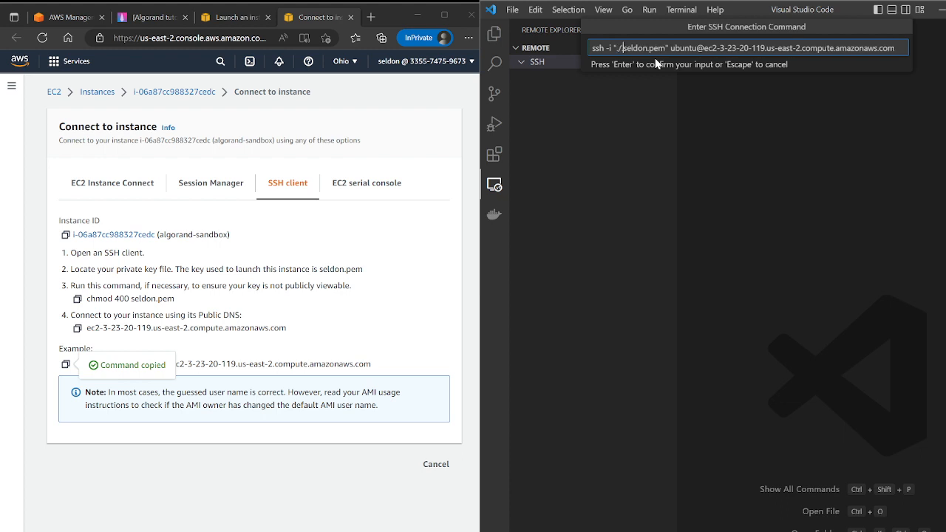
{"action": "type", "text": "h"}
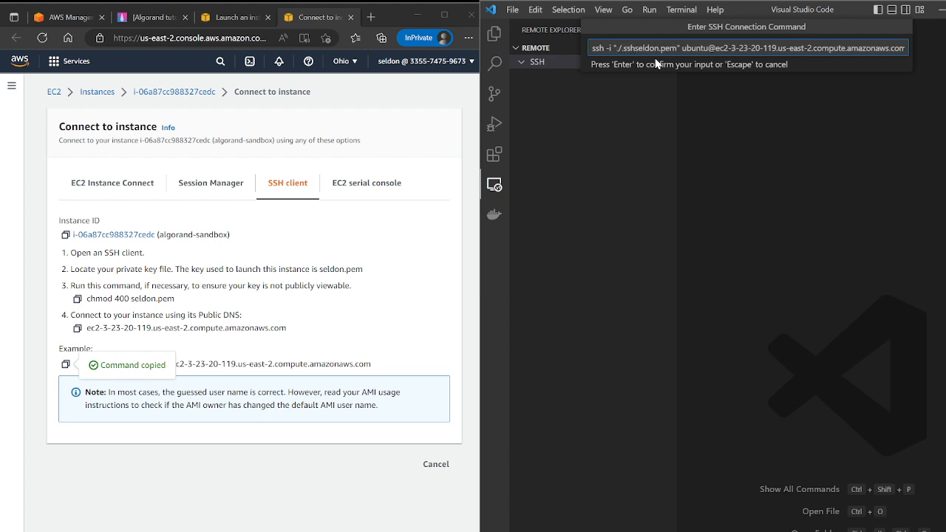
{"action": "type", "text": "/"}
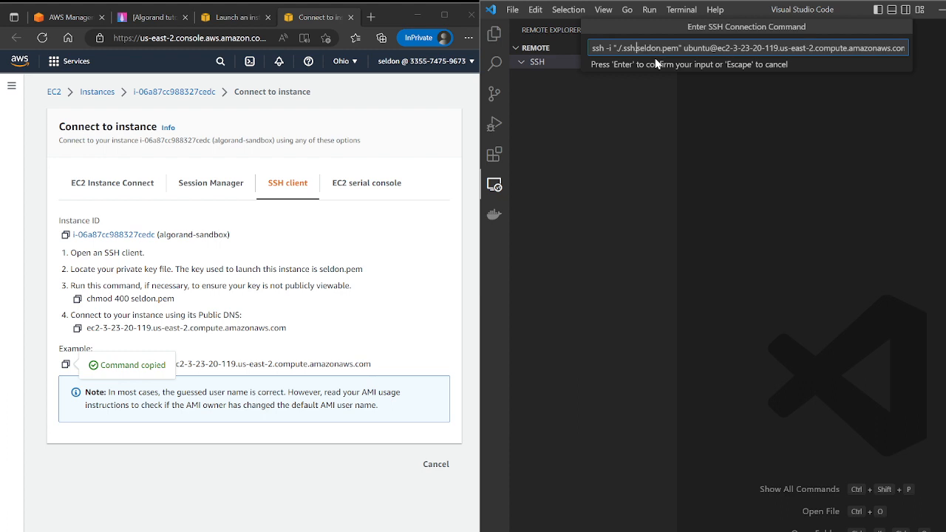
{"action": "type", "text": "/"}
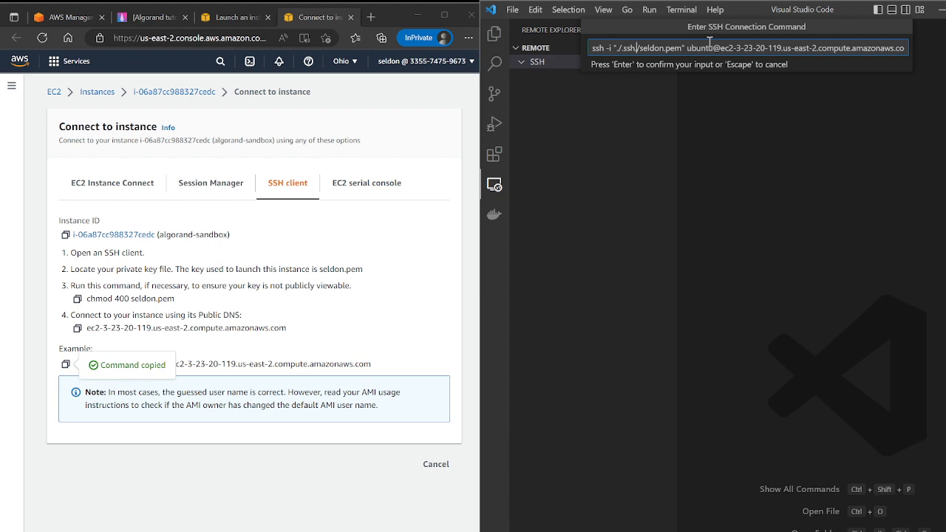
{"action": "key", "text": "BackSpace"}
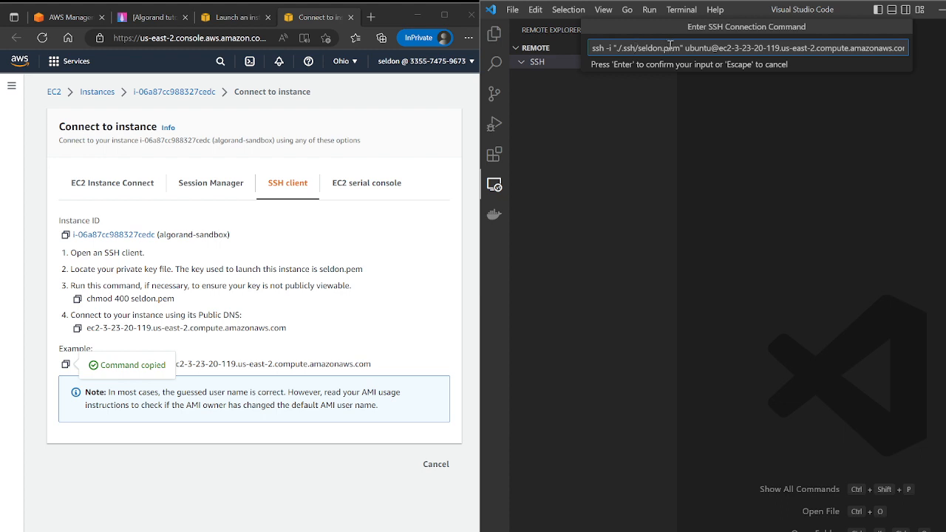
Step: Save the SSH connection to the config file in the user's .ssh folder and refresh the list of remotes
{"action": "key", "text": "Return"}
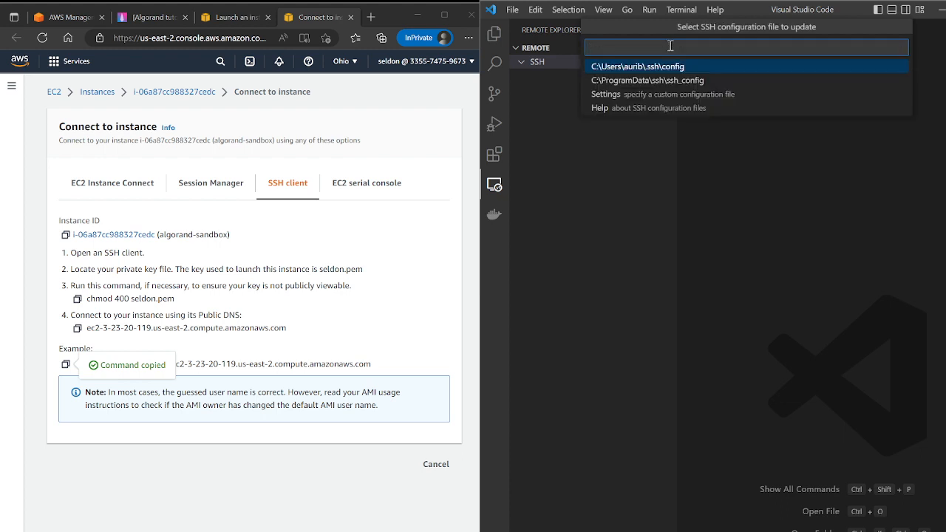
{"action": "left_click", "coordinate": [668, 66]}
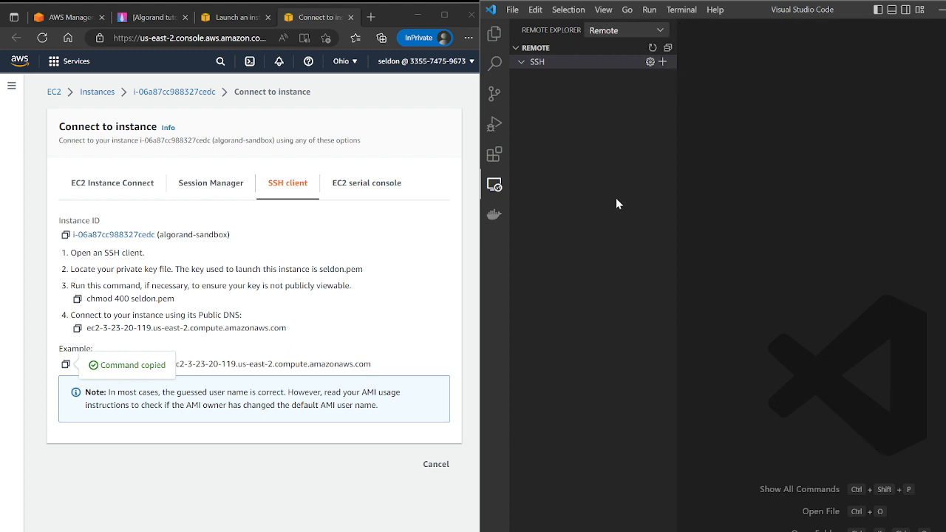
{"action": "left_click", "coordinate": [652, 47]}
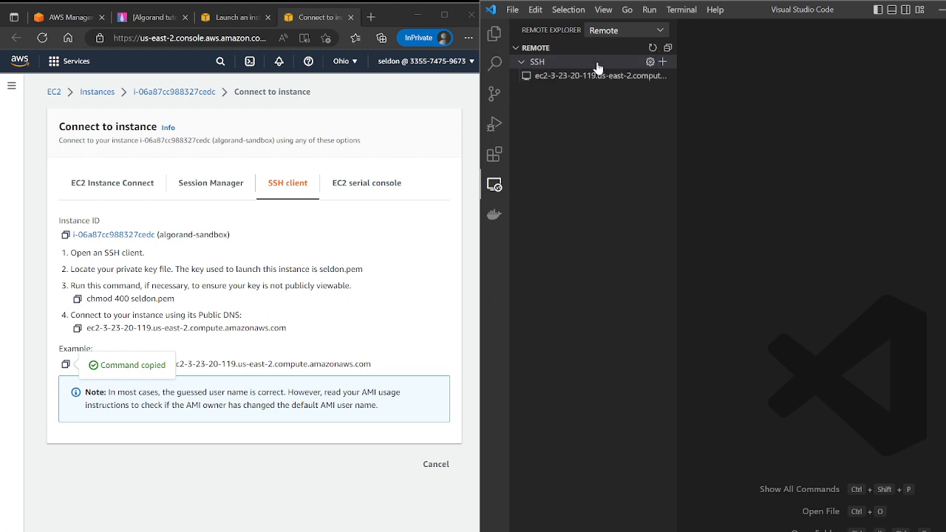
Step: Connect to the new EC2 host in its own window, choosing Linux as the platform and accepting the host fingerprint
{"action": "mouse_move", "coordinate": [592, 78]}
{"action": "left_click", "coordinate": [649, 80]}
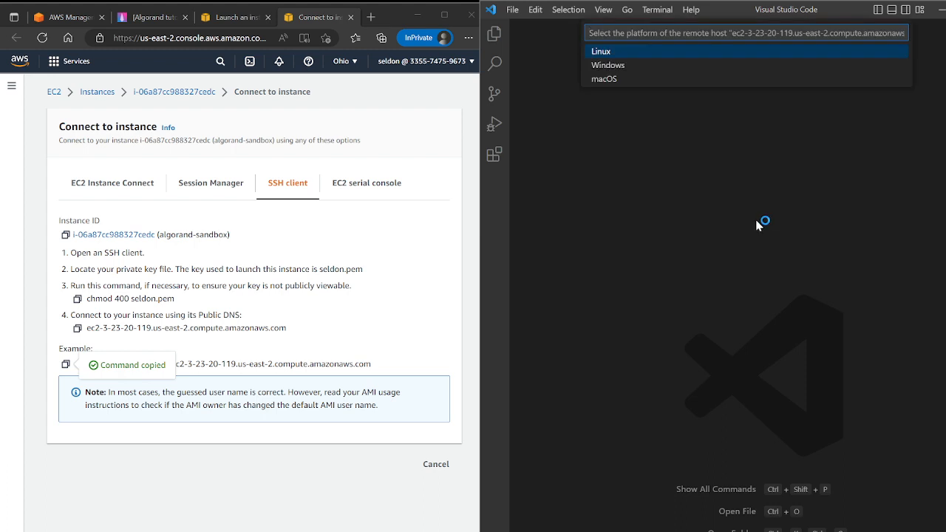
{"action": "left_click", "coordinate": [612, 52]}
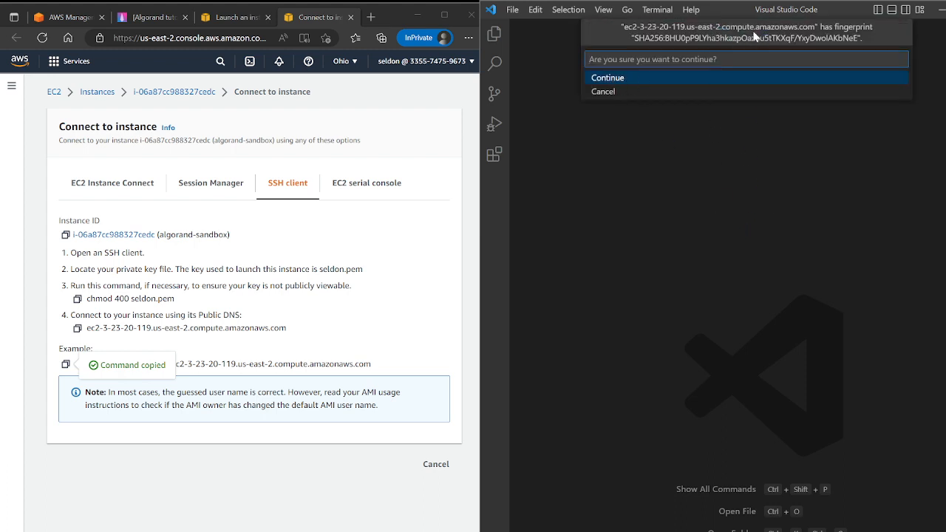
{"action": "left_click", "coordinate": [618, 80]}
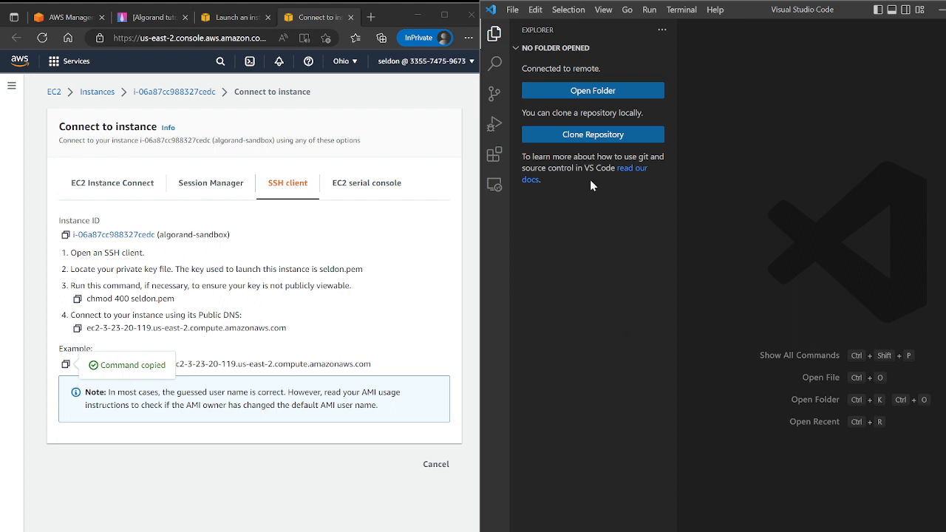
Step: Open the remote folder /home/ubuntu, choosing Linux as the platform again and trusting the folder's authors
{"action": "left_click", "coordinate": [595, 92]}
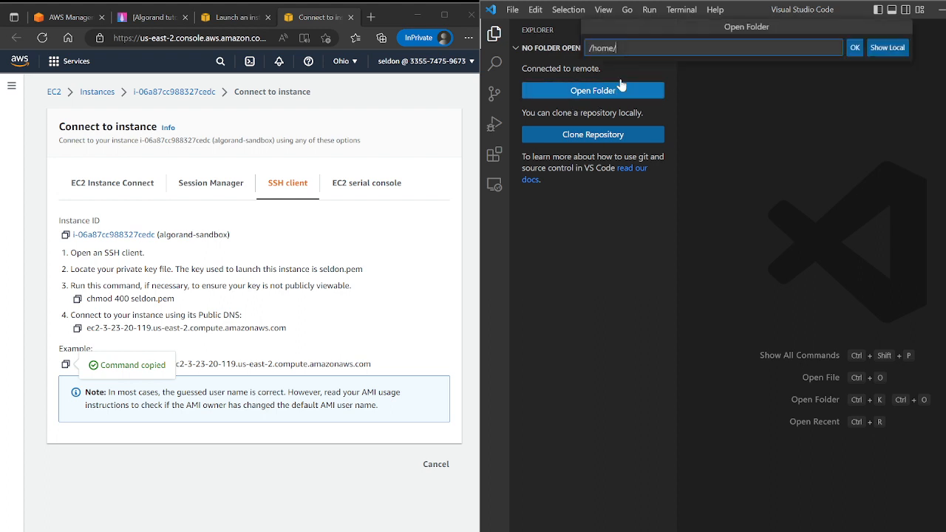
{"action": "left_click", "coordinate": [854, 49]}
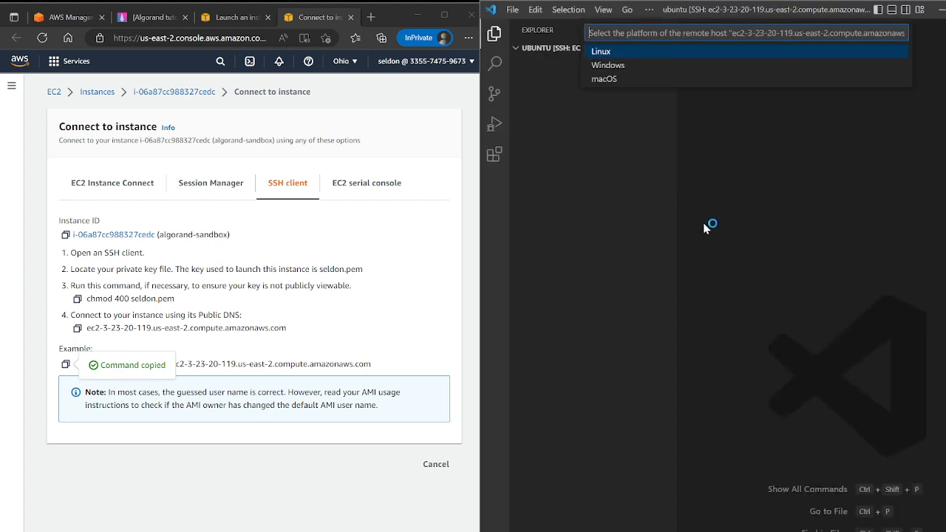
{"action": "left_click", "coordinate": [607, 54]}
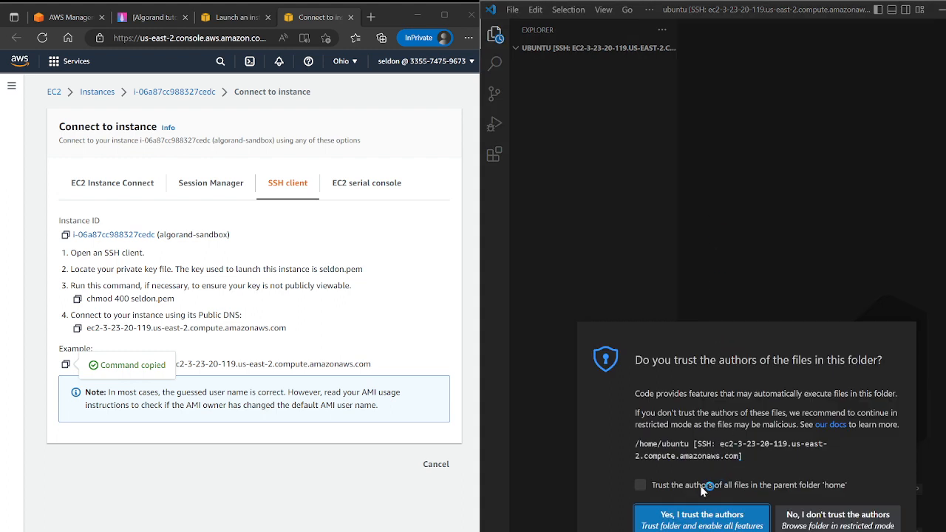
{"action": "left_click", "coordinate": [713, 524]}
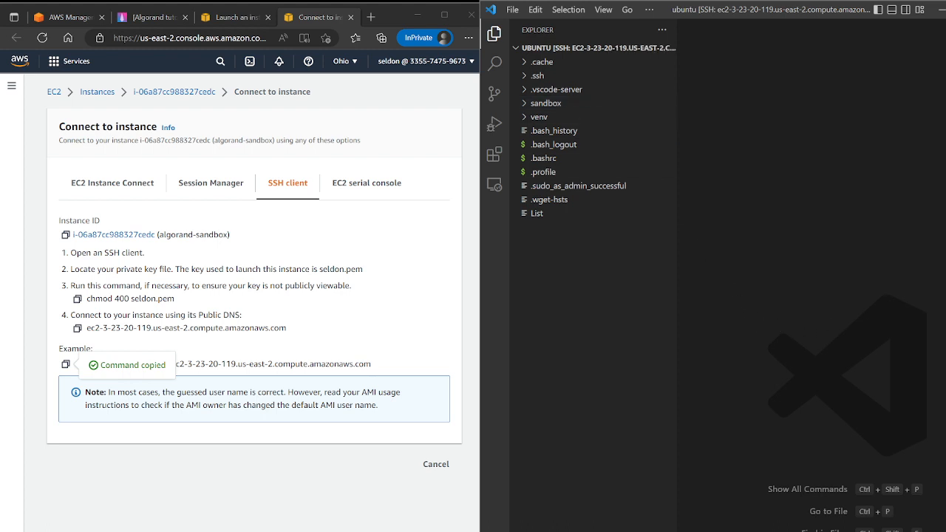
Step: Open a Visual Studio Code terminal and copy python3 -m venv venv && source venv/bin/activate into it from the browser's Algorand tutorial
{"action": "left_click", "coordinate": [150, 19]}
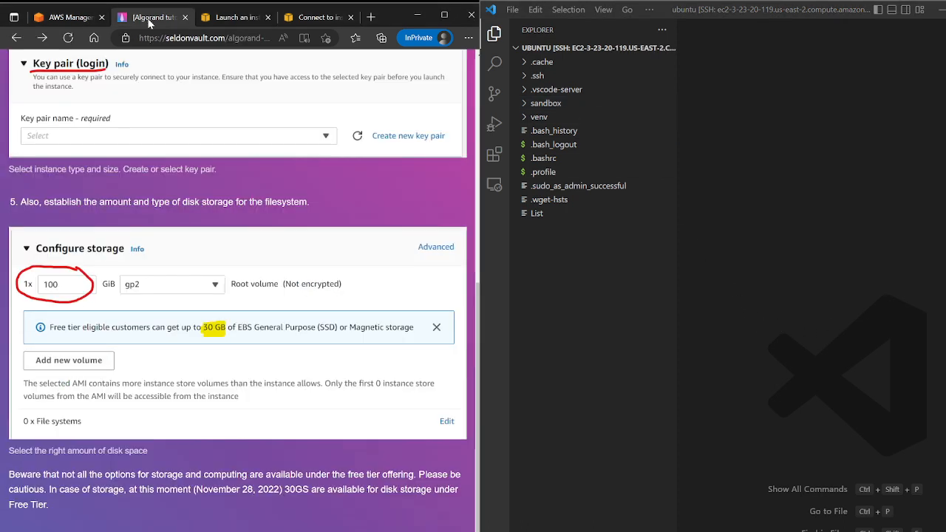
{"action": "scroll", "coordinate": [142, 444], "scroll_direction": "down", "scroll_amount": 1}
{"action": "scroll", "coordinate": [141, 444], "scroll_direction": "down", "scroll_amount": 3}
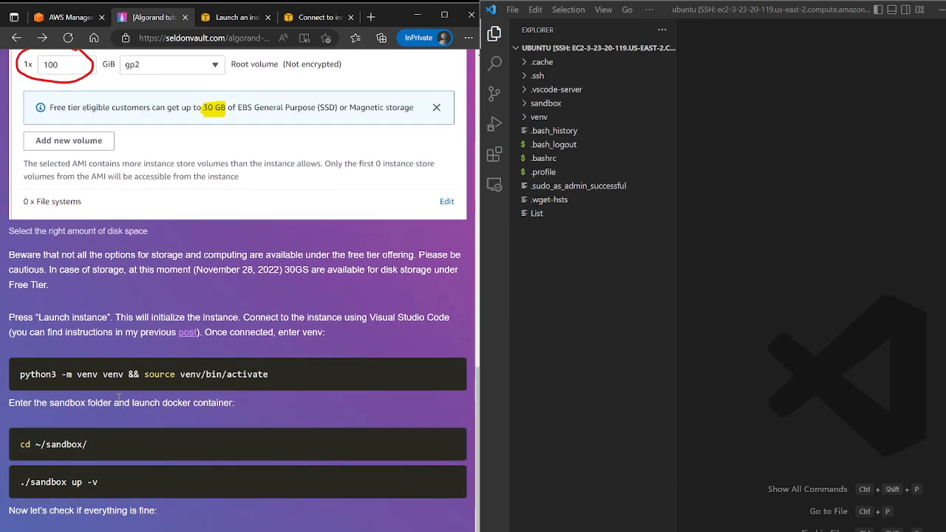
{"action": "left_click", "coordinate": [804, 412]}
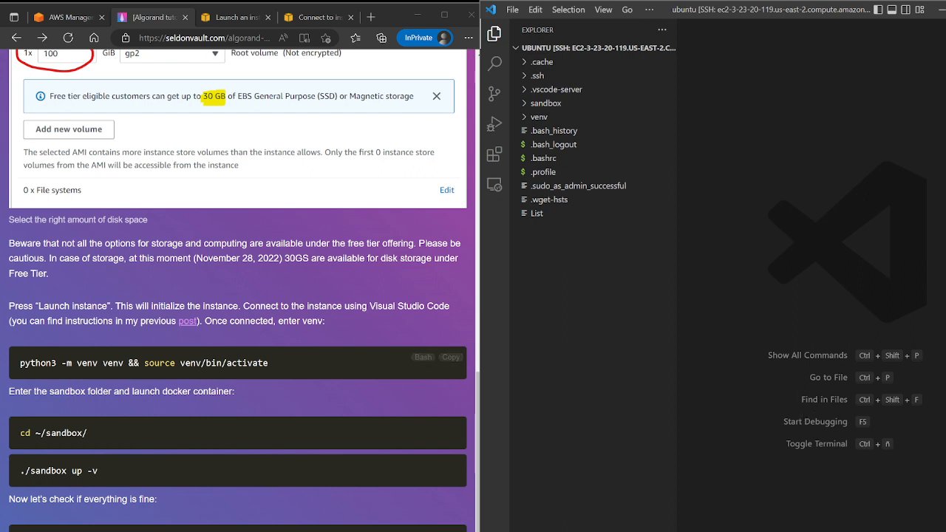
{"action": "left_click", "coordinate": [451, 357]}
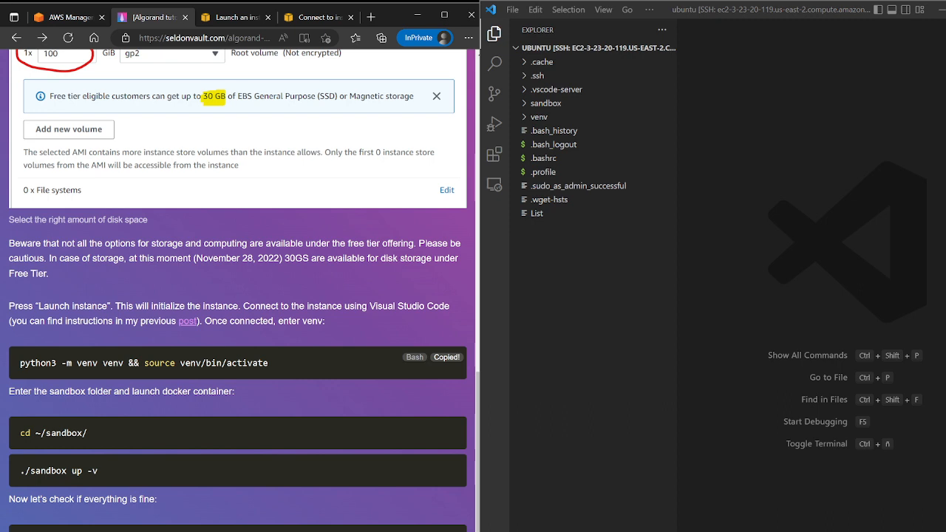
{"action": "left_click", "coordinate": [739, 259]}
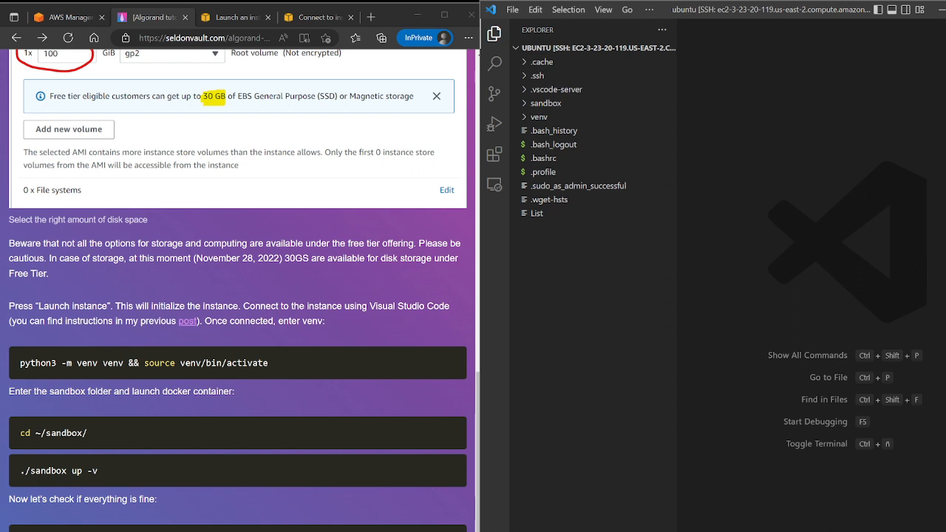
Step: Copy the tutorial commands cd ~/sandbox/ and ./sandbox up -v into the remote terminal to start the sandbox's docker container
{"action": "left_click", "coordinate": [447, 428]}
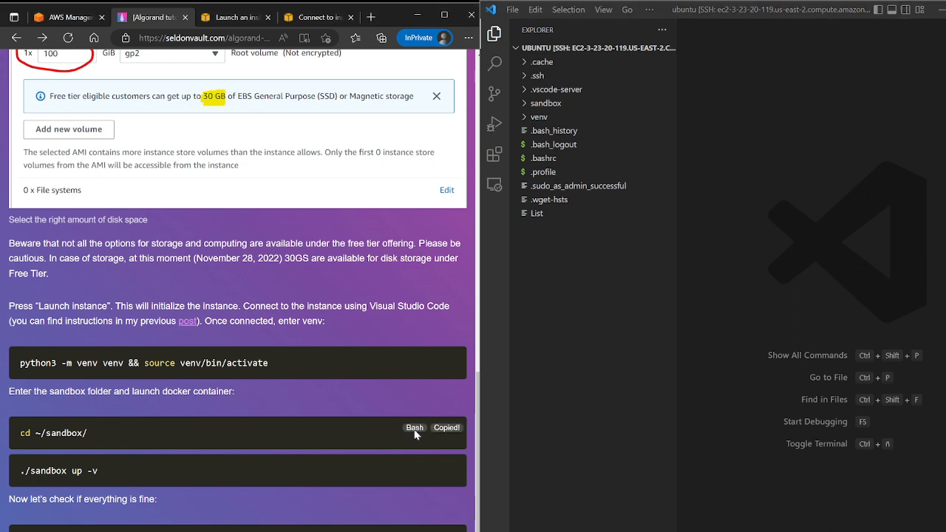
{"action": "left_click", "coordinate": [717, 295]}
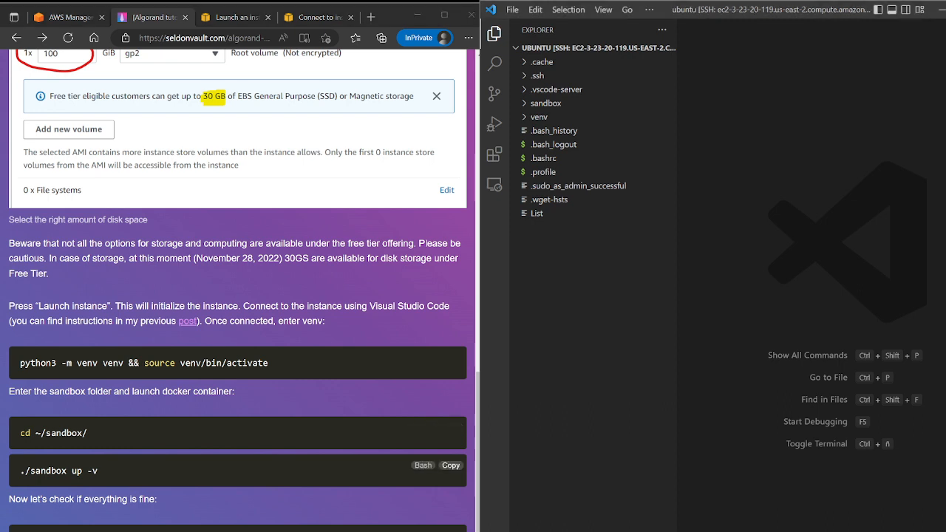
{"action": "left_click", "coordinate": [445, 467]}
{"action": "left_click", "coordinate": [717, 296]}
Step: Copy the tutorial's command for checking that everything is fine into the remote terminal
{"action": "left_click", "coordinate": [451, 530]}
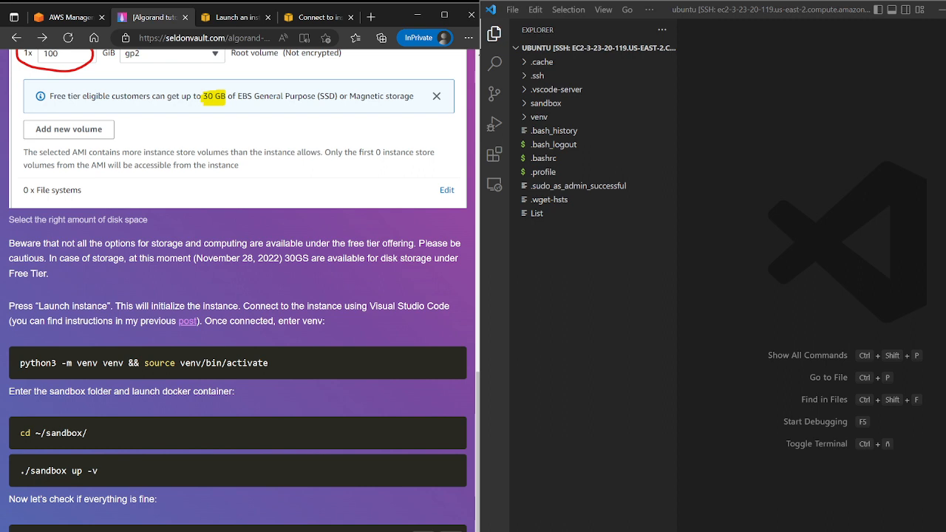
{"action": "left_click", "coordinate": [852, 114]}
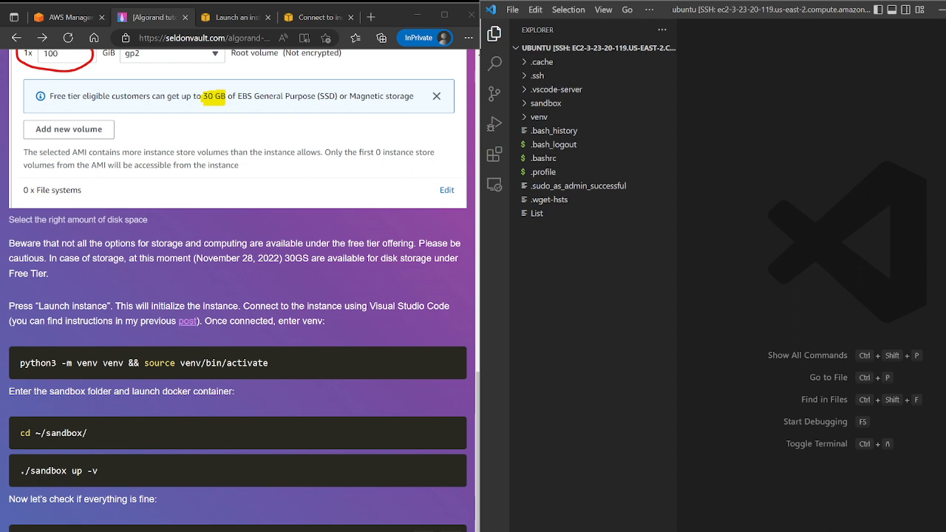
{"action": "left_click", "coordinate": [449, 529]}
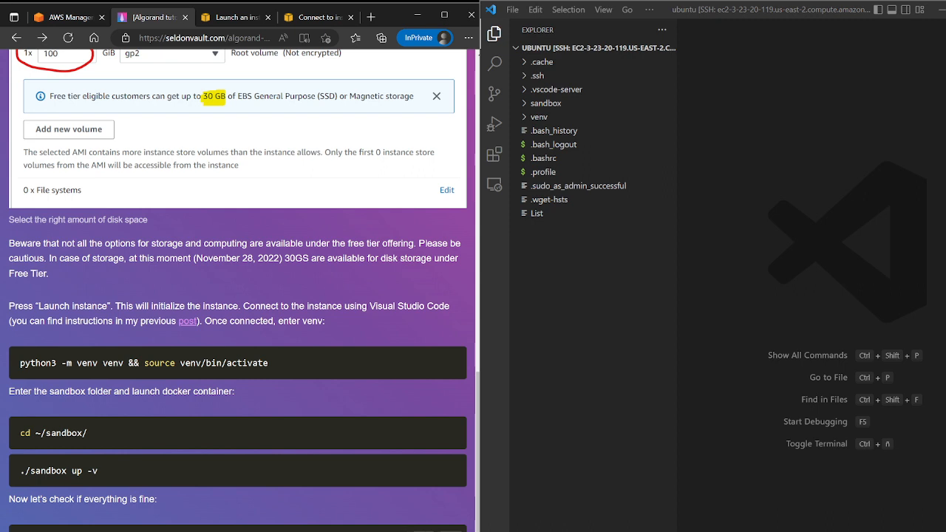
{"action": "left_click", "coordinate": [806, 296]}
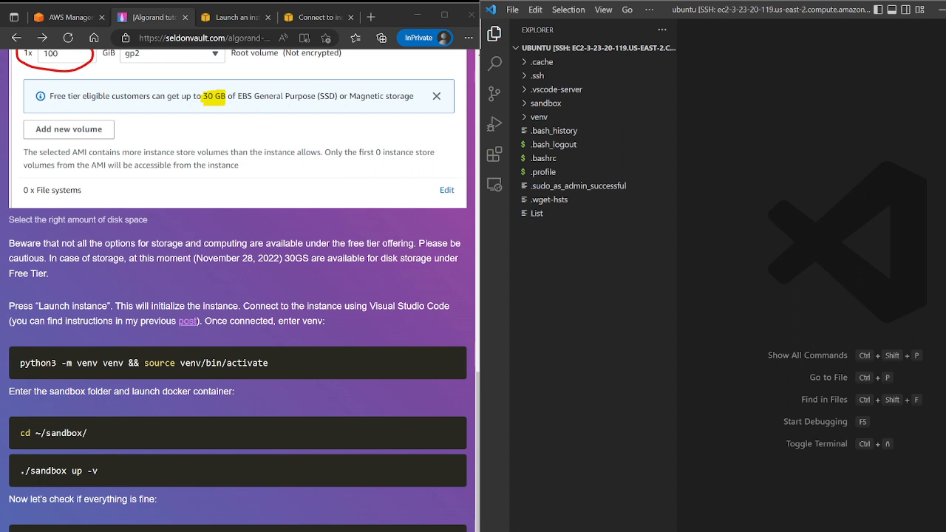